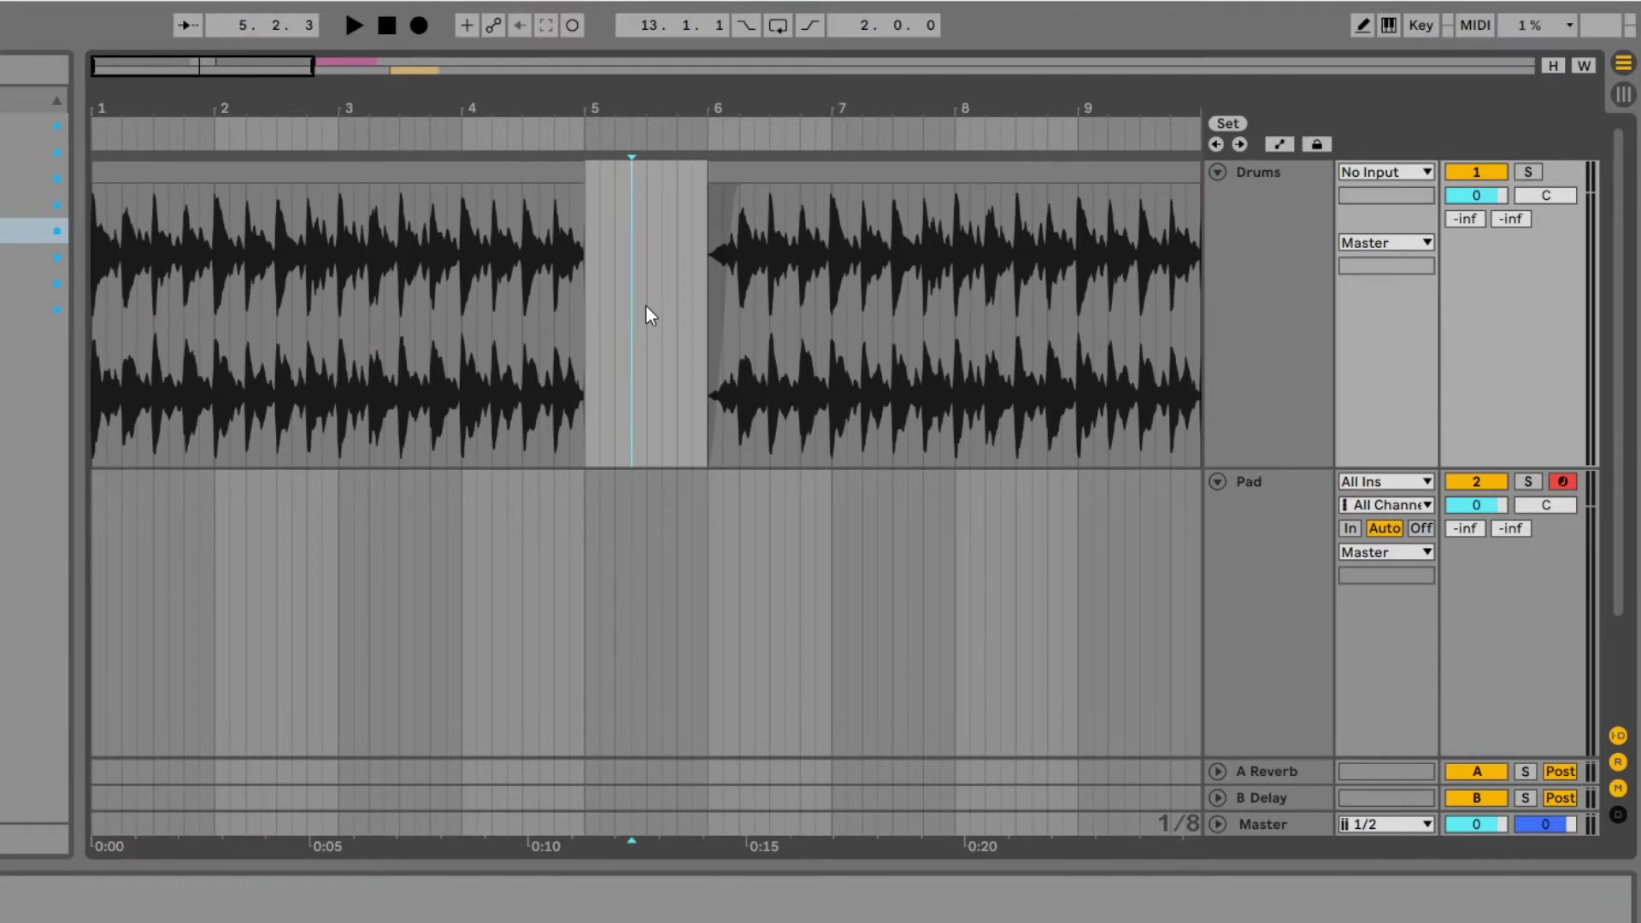
Try a fade-in of about one bar and a long fade-out on the first drum clip, and remove both fades.
{"action": "mouse_move", "coordinate": [572, 202]}
{"action": "left_click_drag", "start_coordinate": [581, 189], "coordinate": [462, 218]}
{"action": "left_click_drag", "start_coordinate": [94, 187], "coordinate": [242, 197]}
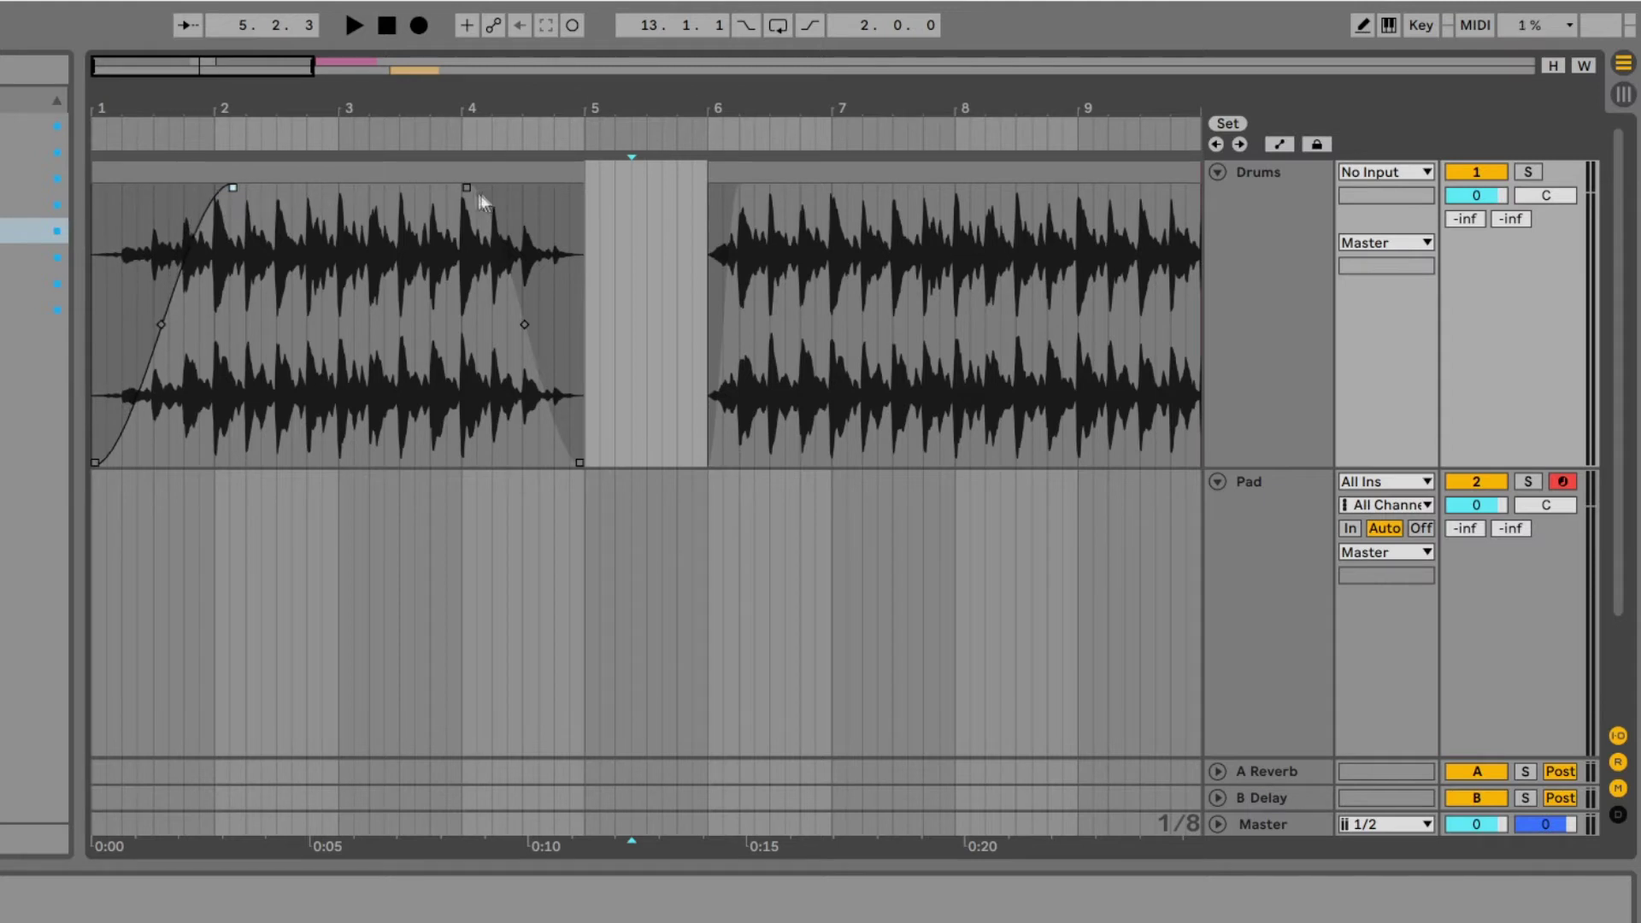
{"action": "left_click_drag", "start_coordinate": [466, 188], "coordinate": [264, 235]}
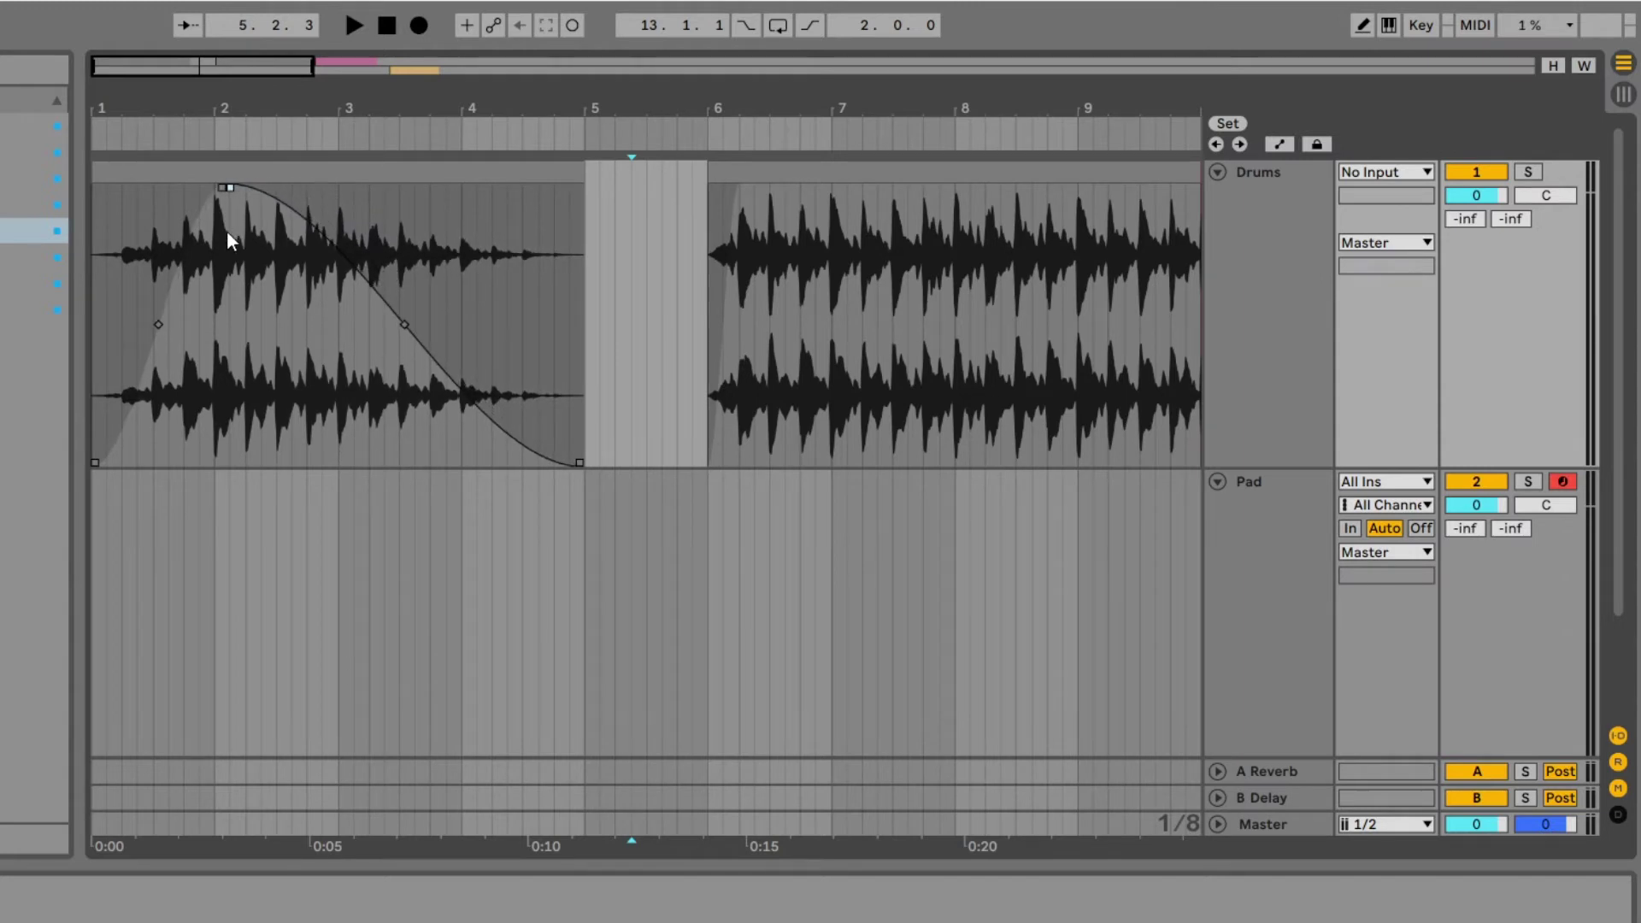
{"action": "mouse_move", "coordinate": [227, 198]}
{"action": "left_mouse_down"}
{"action": "mouse_move", "coordinate": [172, 199]}
{"action": "mouse_move", "coordinate": [579, 186]}
{"action": "left_mouse_up"}
Play the first drum clip from bar 1 without fades and stop playback.
{"action": "left_click", "coordinate": [103, 282]}
{"action": "key", "text": "space"}
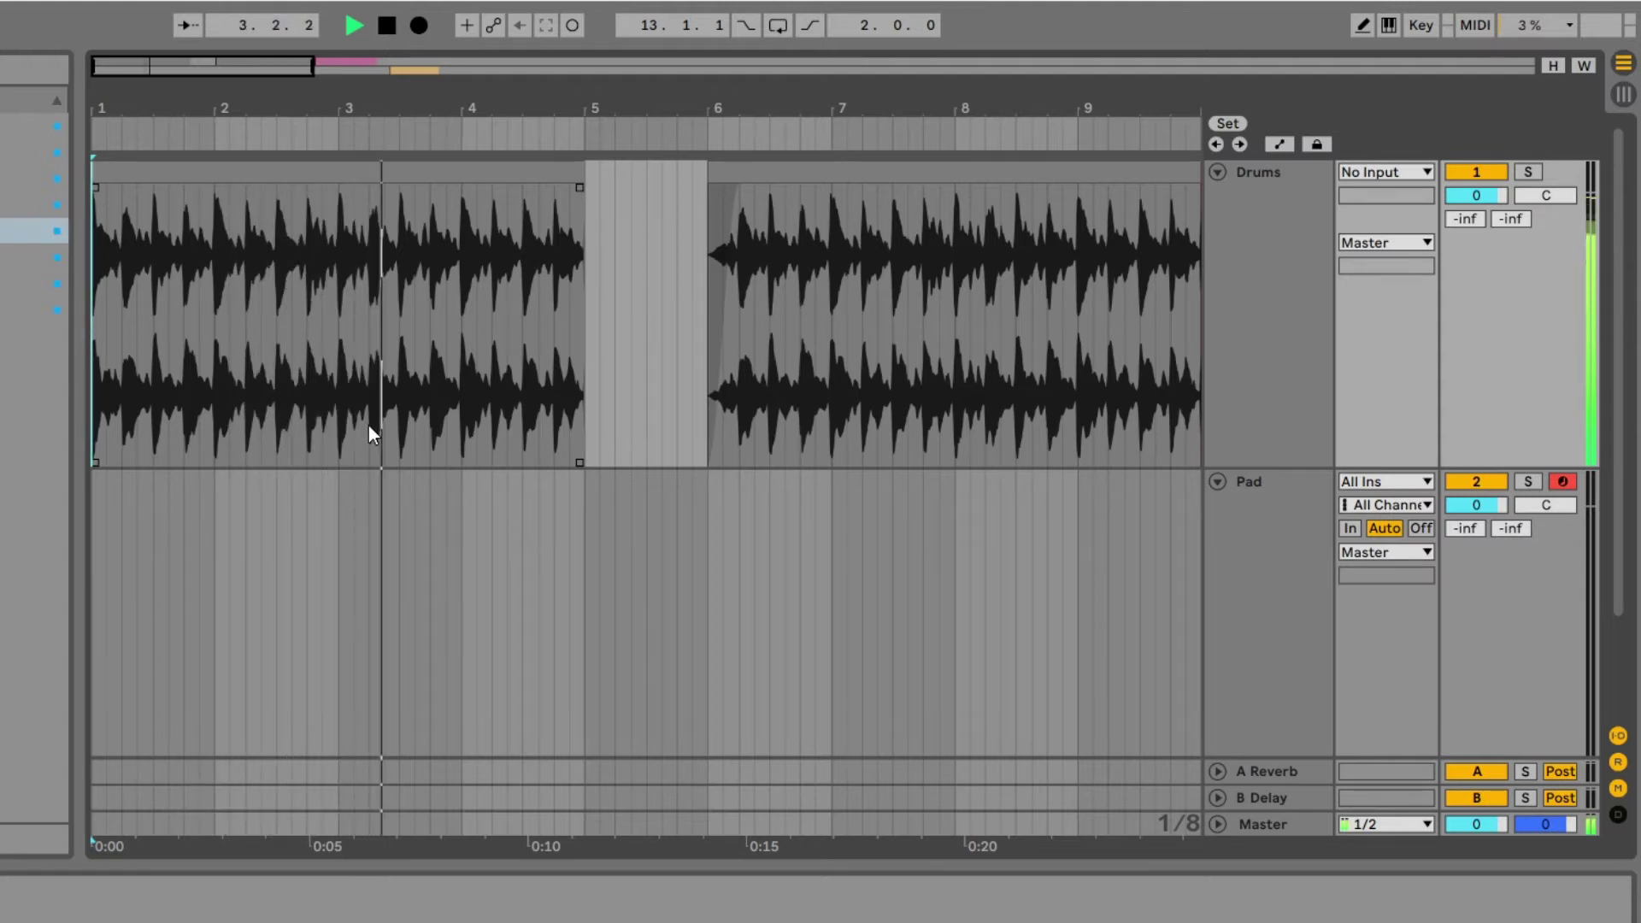
{"action": "key", "text": "space"}
Fade in the first drum clip until bar 2, fade it out from about halfway through bar 3, and play it from the start.
{"action": "left_click_drag", "start_coordinate": [97, 195], "coordinate": [257, 188]}
{"action": "left_click_drag", "start_coordinate": [579, 188], "coordinate": [475, 187]}
{"action": "left_click", "coordinate": [95, 238]}
{"action": "key", "text": "space"}
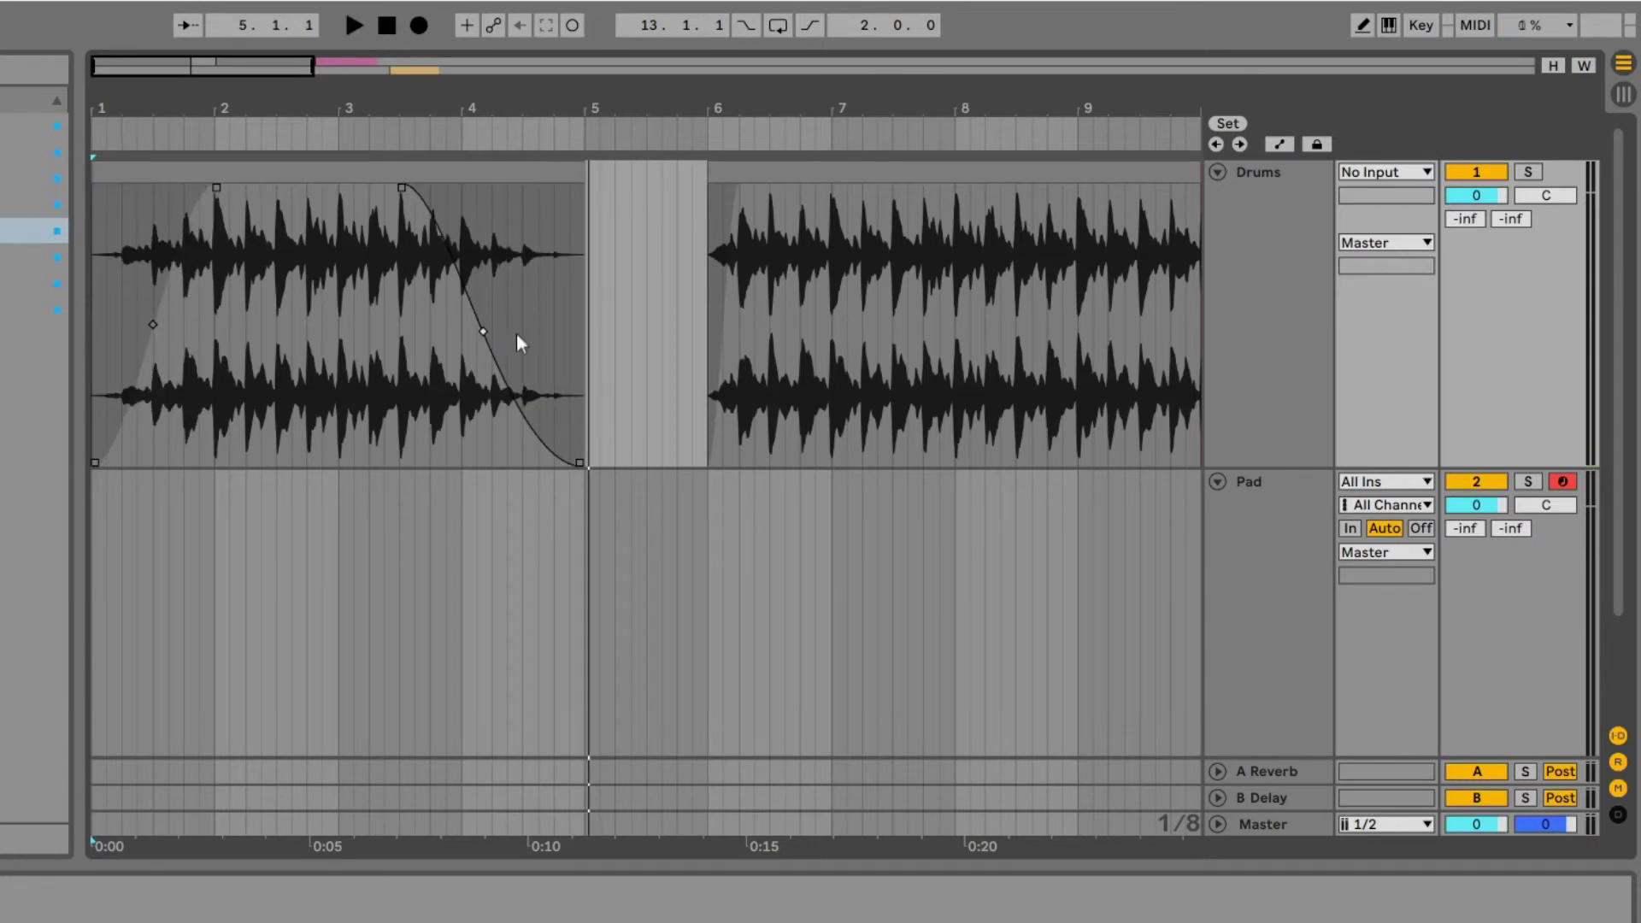
Start the first drum clip's fade-out a little past the middle of bar 2 and reshape its fade curve.
{"action": "mouse_move", "coordinate": [480, 330]}
{"action": "left_mouse_down"}
{"action": "mouse_move", "coordinate": [431, 300]}
{"action": "mouse_move", "coordinate": [472, 305]}
{"action": "mouse_move", "coordinate": [436, 319]}
{"action": "mouse_move", "coordinate": [465, 322]}
{"action": "left_mouse_up"}
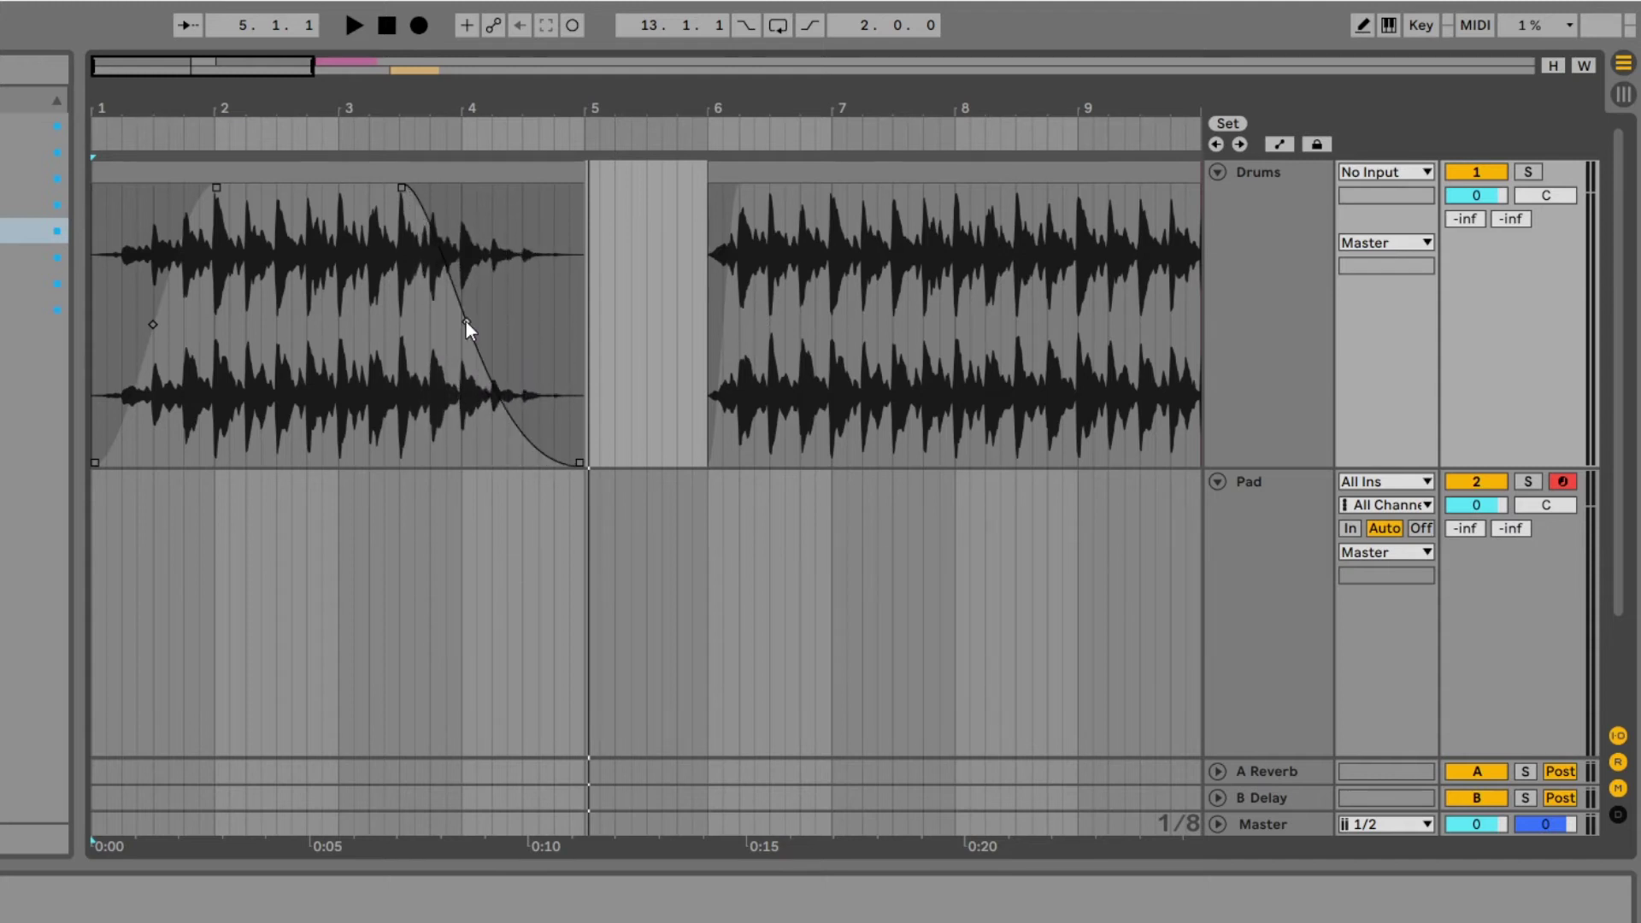
{"action": "left_click_drag", "start_coordinate": [402, 187], "coordinate": [291, 189]}
{"action": "mouse_move", "coordinate": [401, 309]}
{"action": "left_mouse_down"}
{"action": "mouse_move", "coordinate": [443, 268]}
{"action": "mouse_move", "coordinate": [386, 316]}
{"action": "left_mouse_up"}
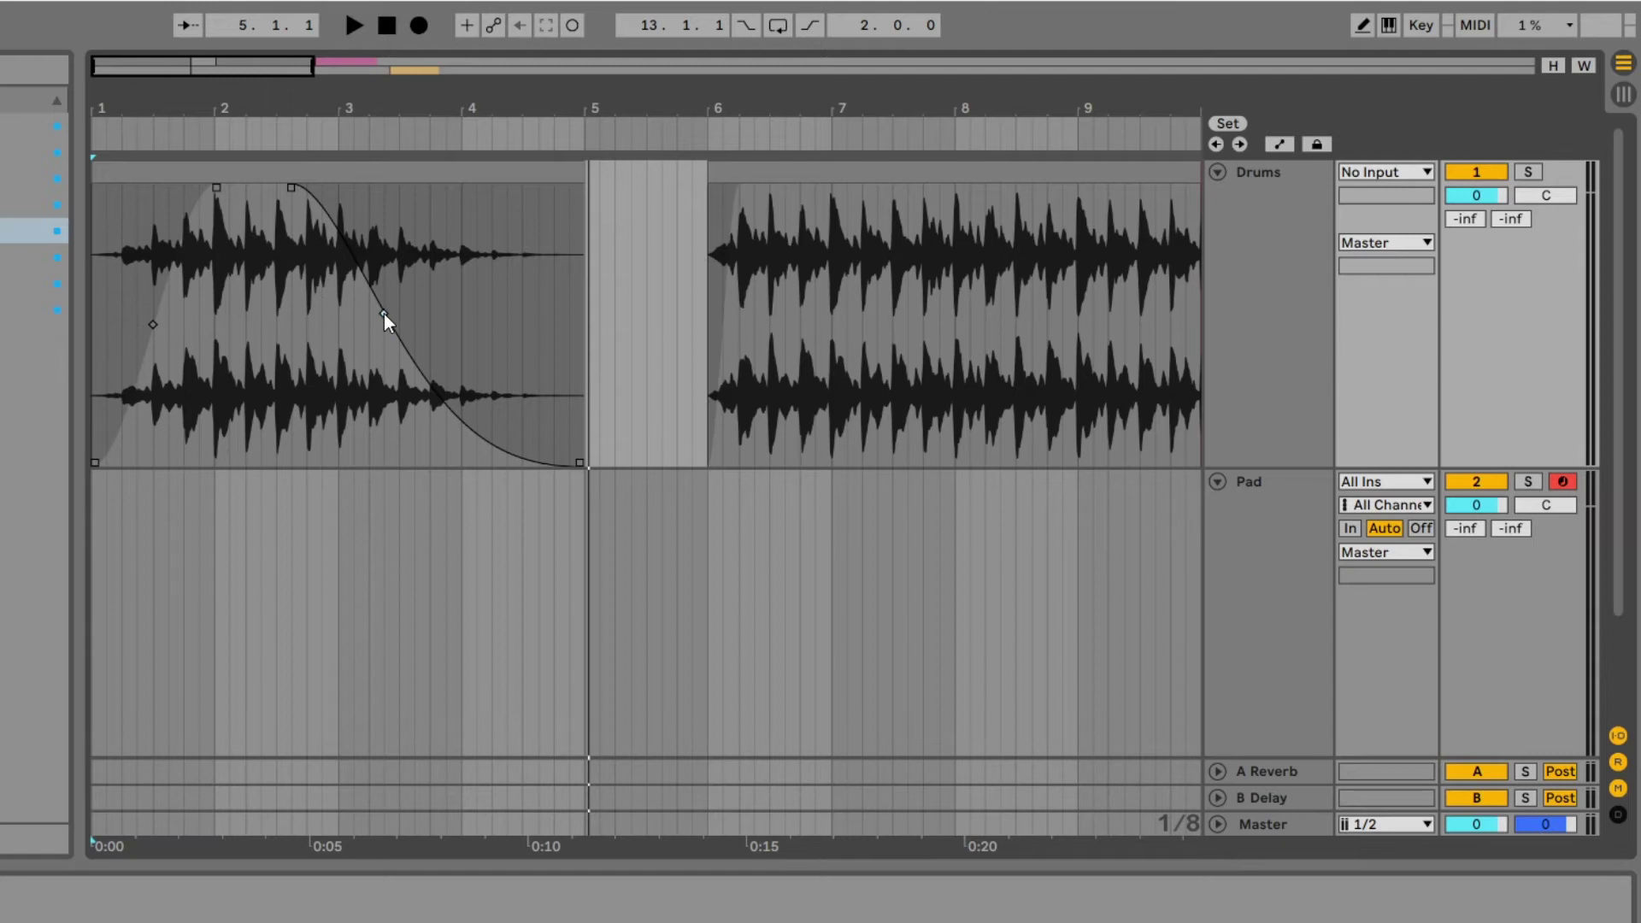
{"action": "left_click_drag", "start_coordinate": [383, 315], "coordinate": [380, 379]}
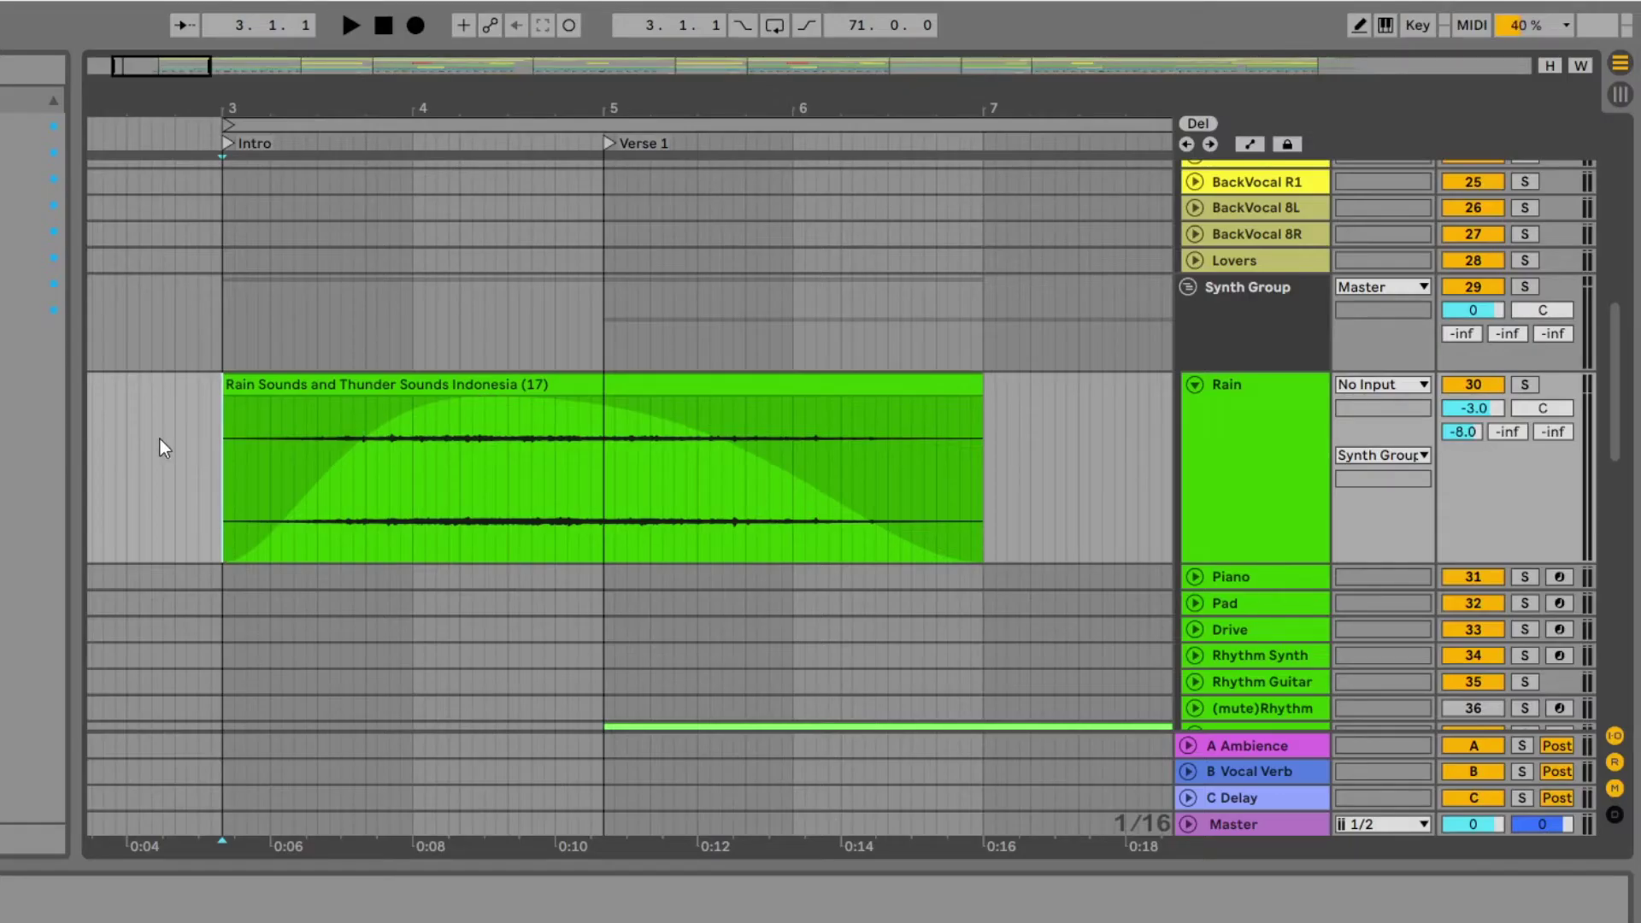
Play the Rain track's clip from the Intro marker to hear its fade-in and fade-out.
{"action": "key", "text": "space"}
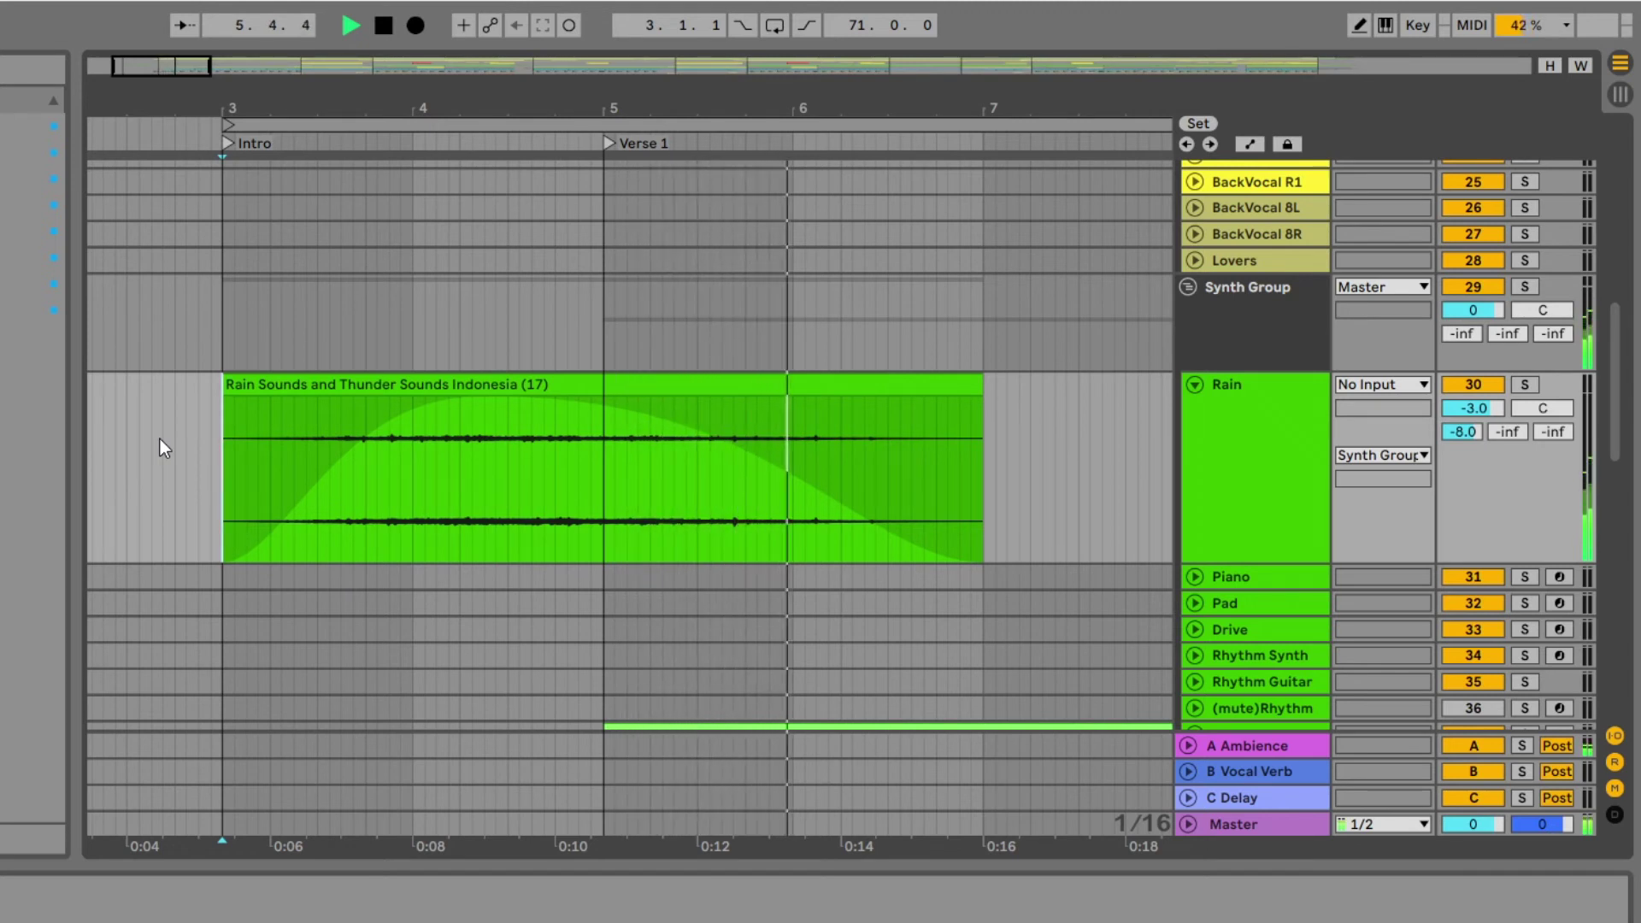
{"action": "mouse_move", "coordinate": [227, 442]}
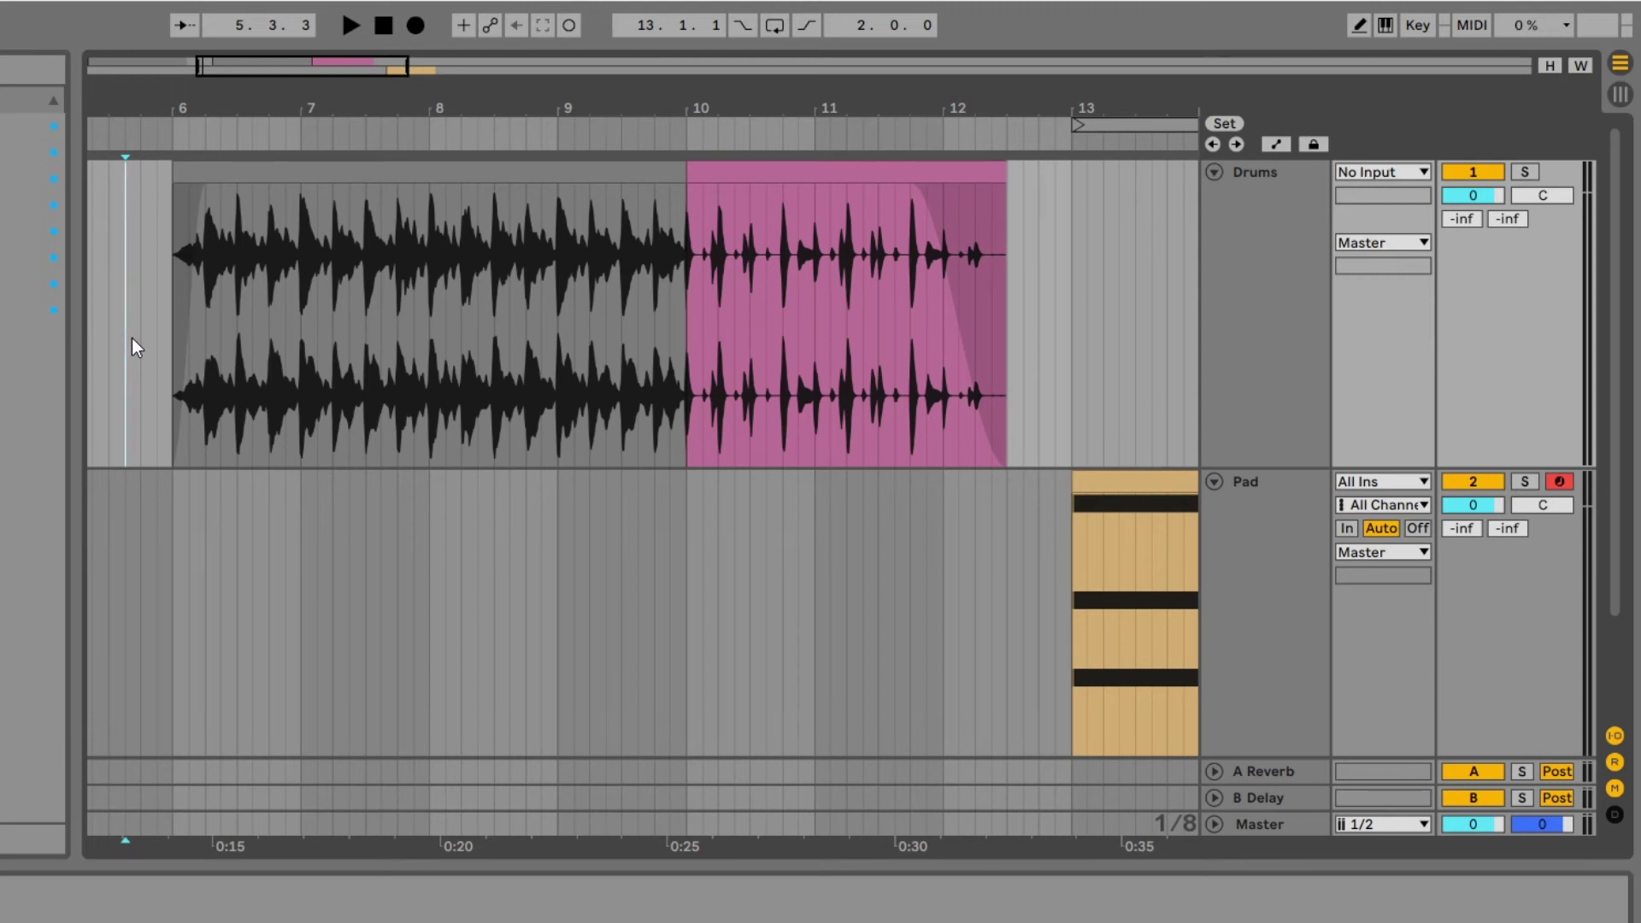
Crossfade the gray drum clip into the pink clip from about the middle of bar 6 to bar 10, and audition the transition from bar 6.
{"action": "mouse_move", "coordinate": [363, 208]}
{"action": "mouse_move", "coordinate": [688, 188]}
{"action": "left_mouse_down"}
{"action": "mouse_move", "coordinate": [461, 256]}
{"action": "mouse_move", "coordinate": [449, 346]}
{"action": "left_mouse_up"}
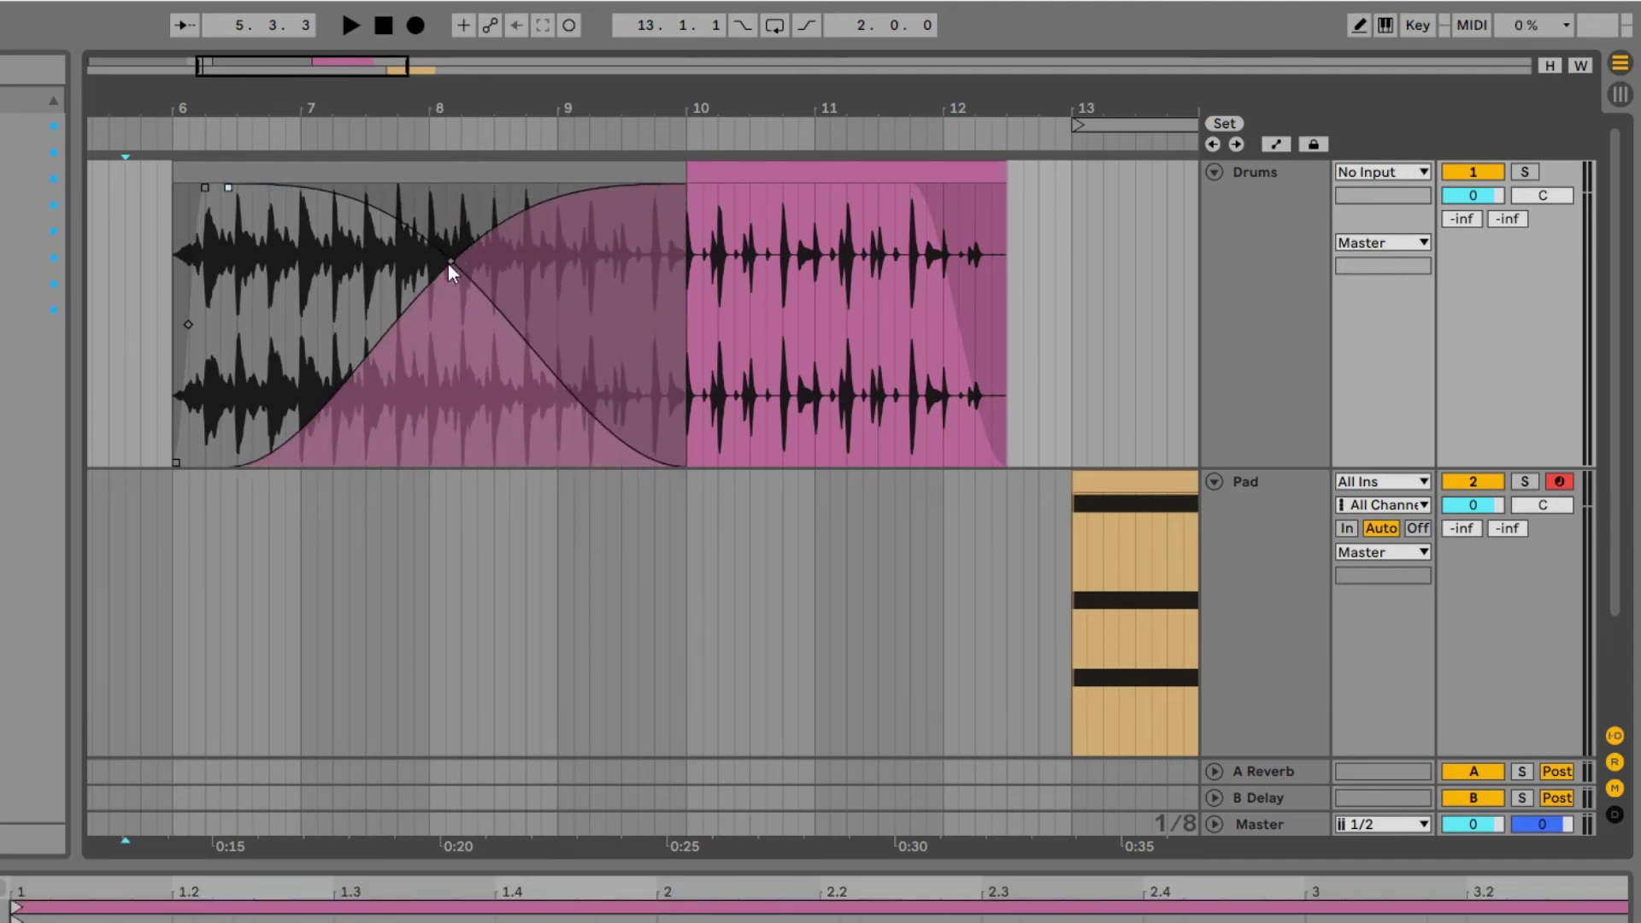
{"action": "left_click", "coordinate": [194, 268]}
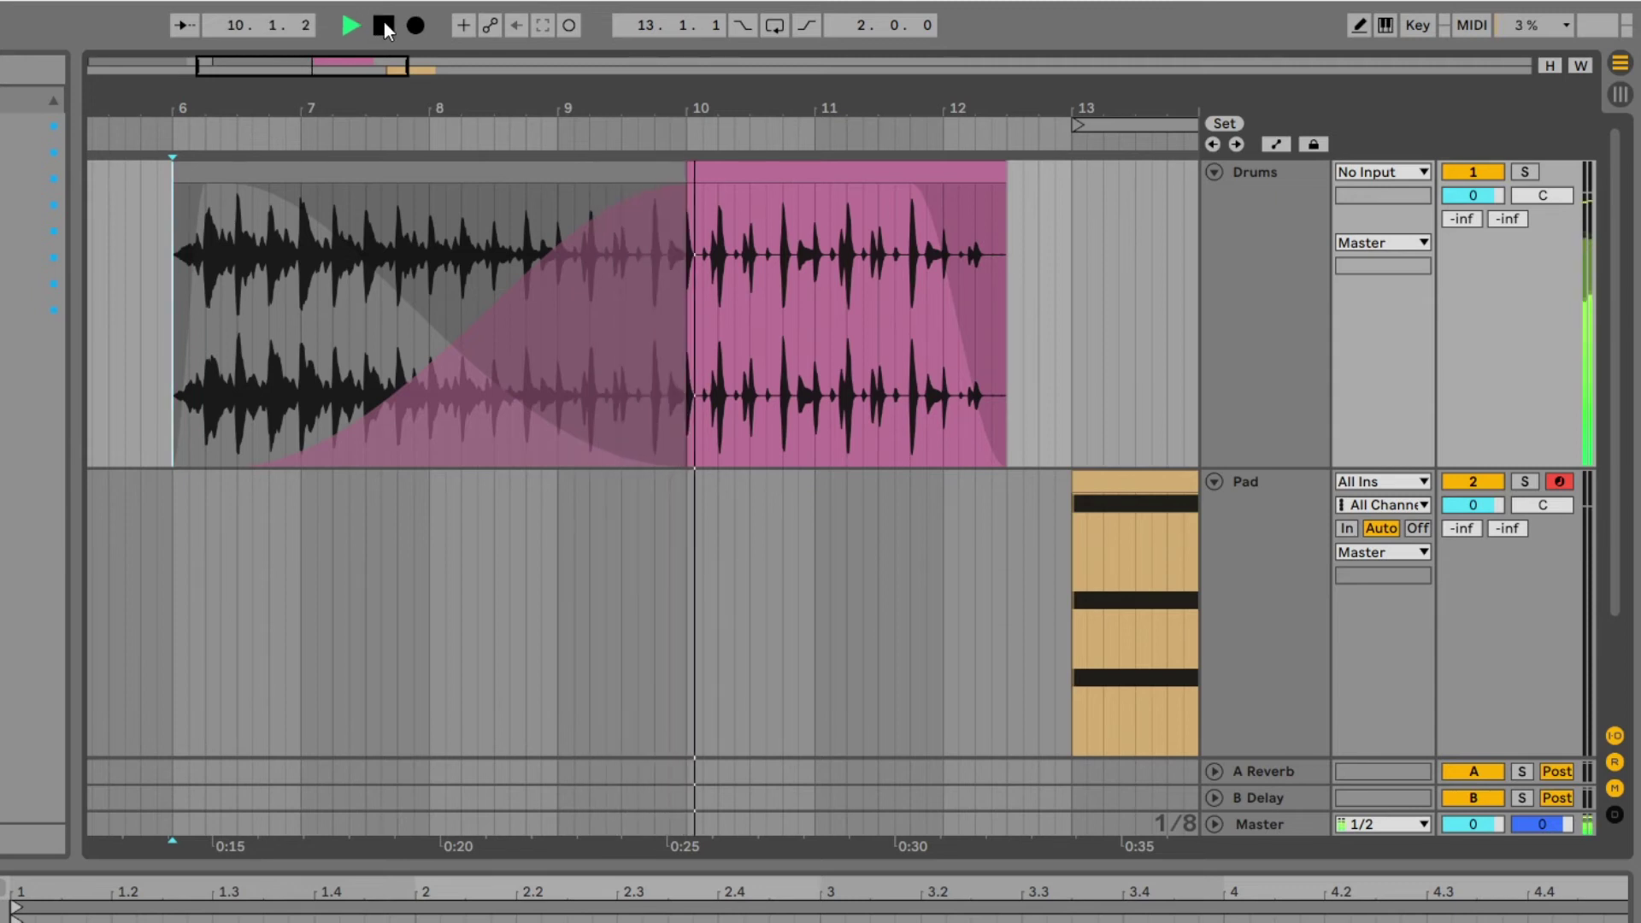
{"action": "left_click", "coordinate": [383, 25]}
Toggle between the clip fade view and automation mode, leaving automation mode on.
{"action": "left_click", "coordinate": [1277, 144]}
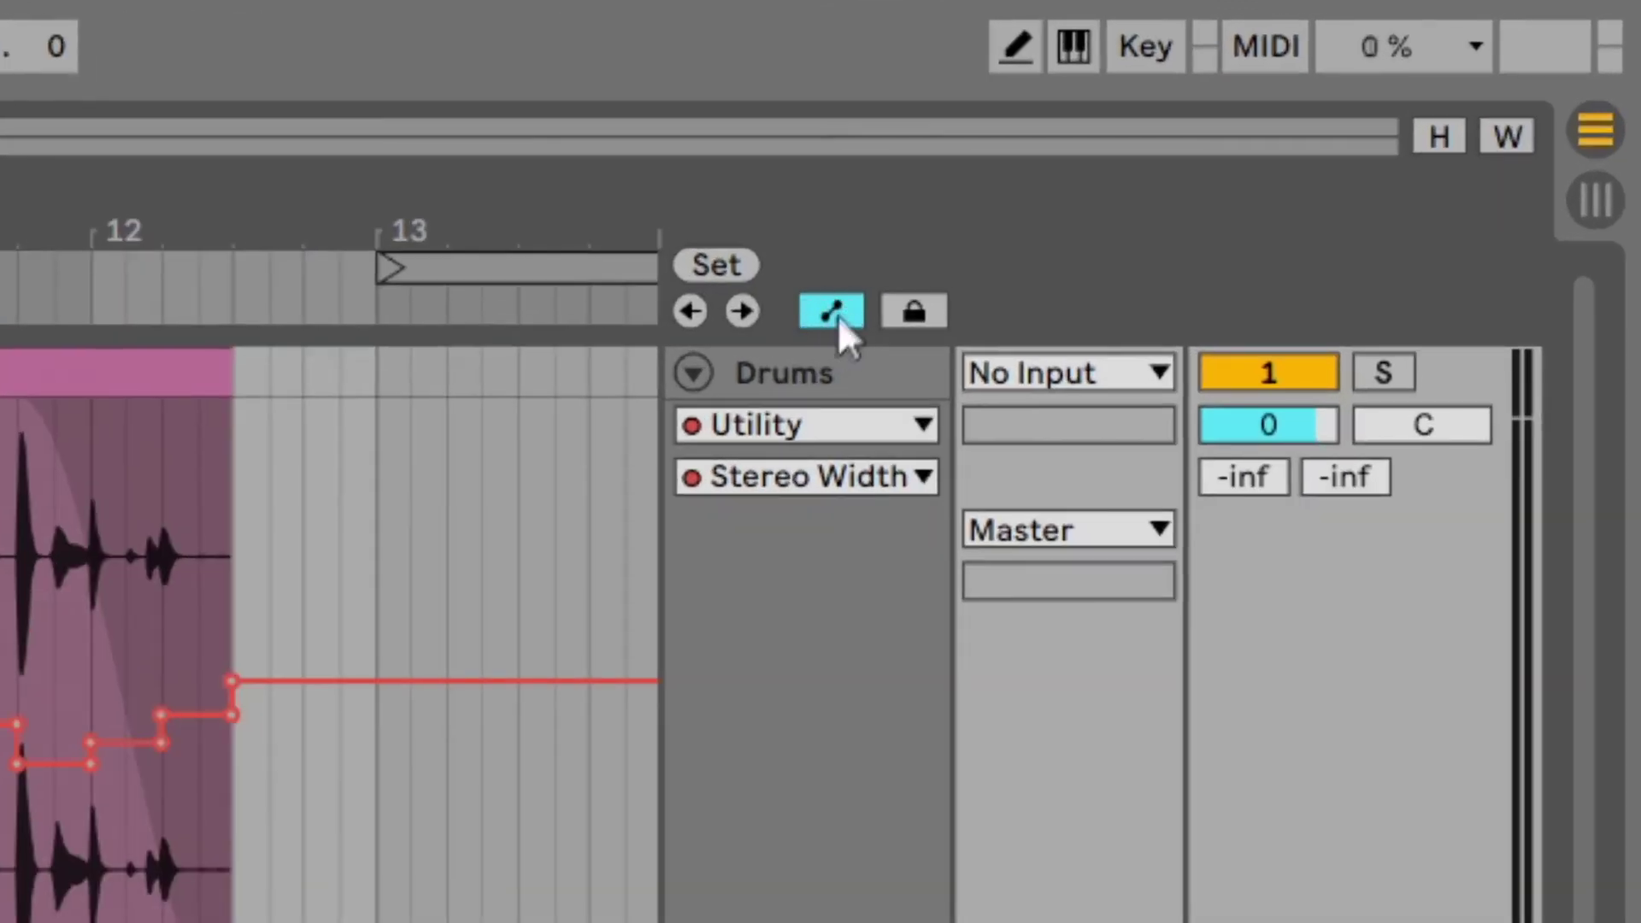
{"action": "left_click", "coordinate": [827, 313]}
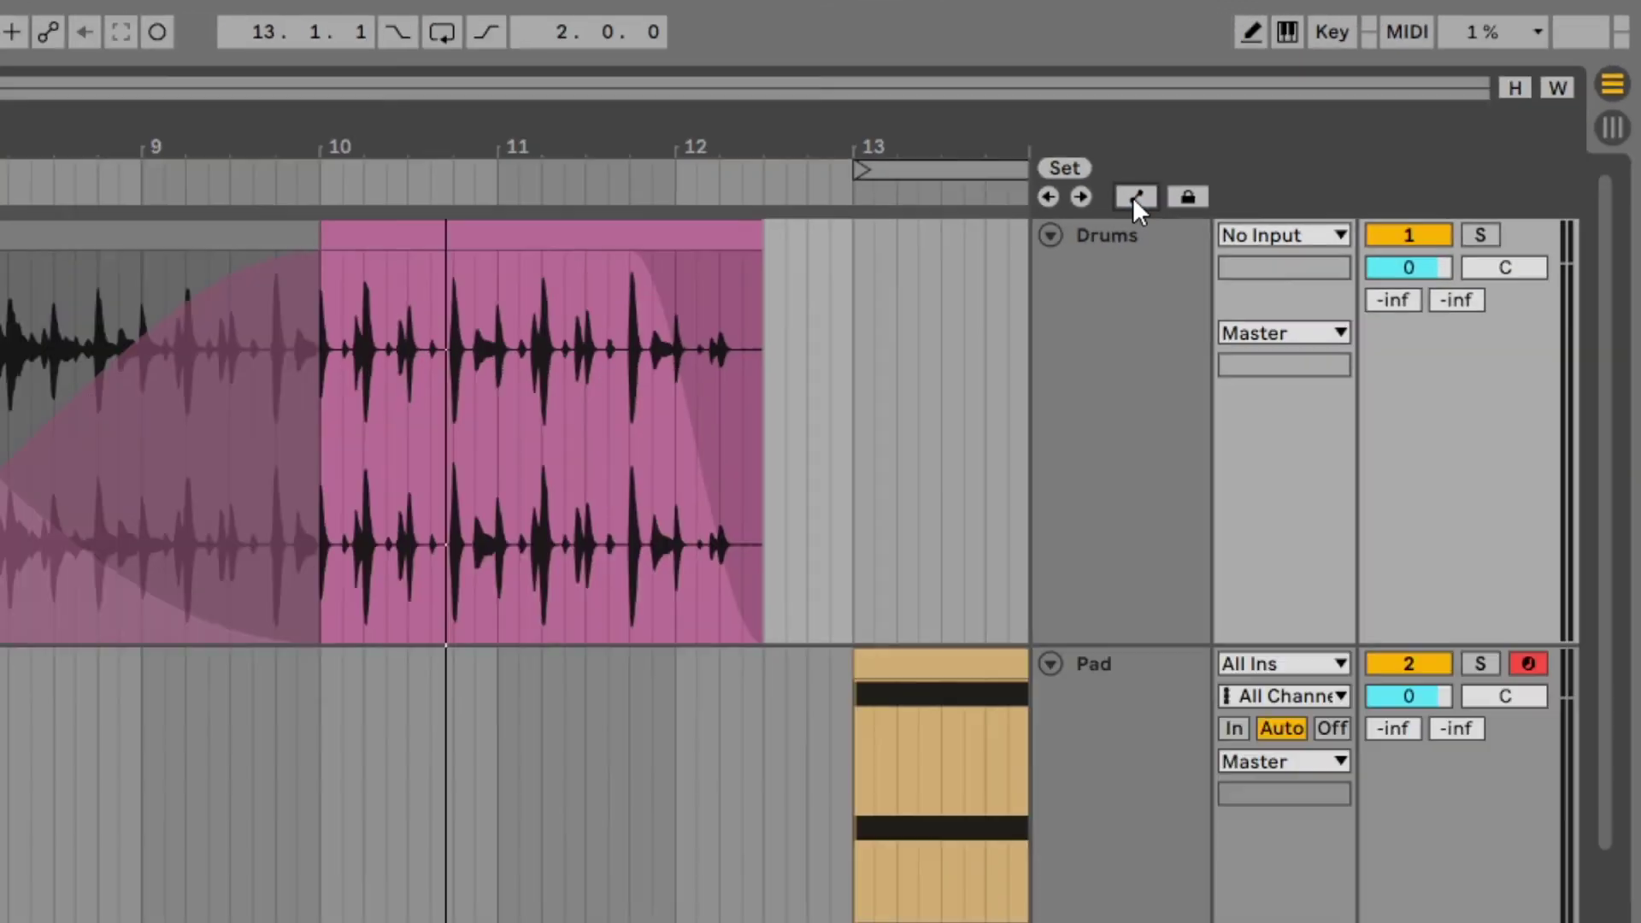
{"action": "left_click", "coordinate": [1133, 197]}
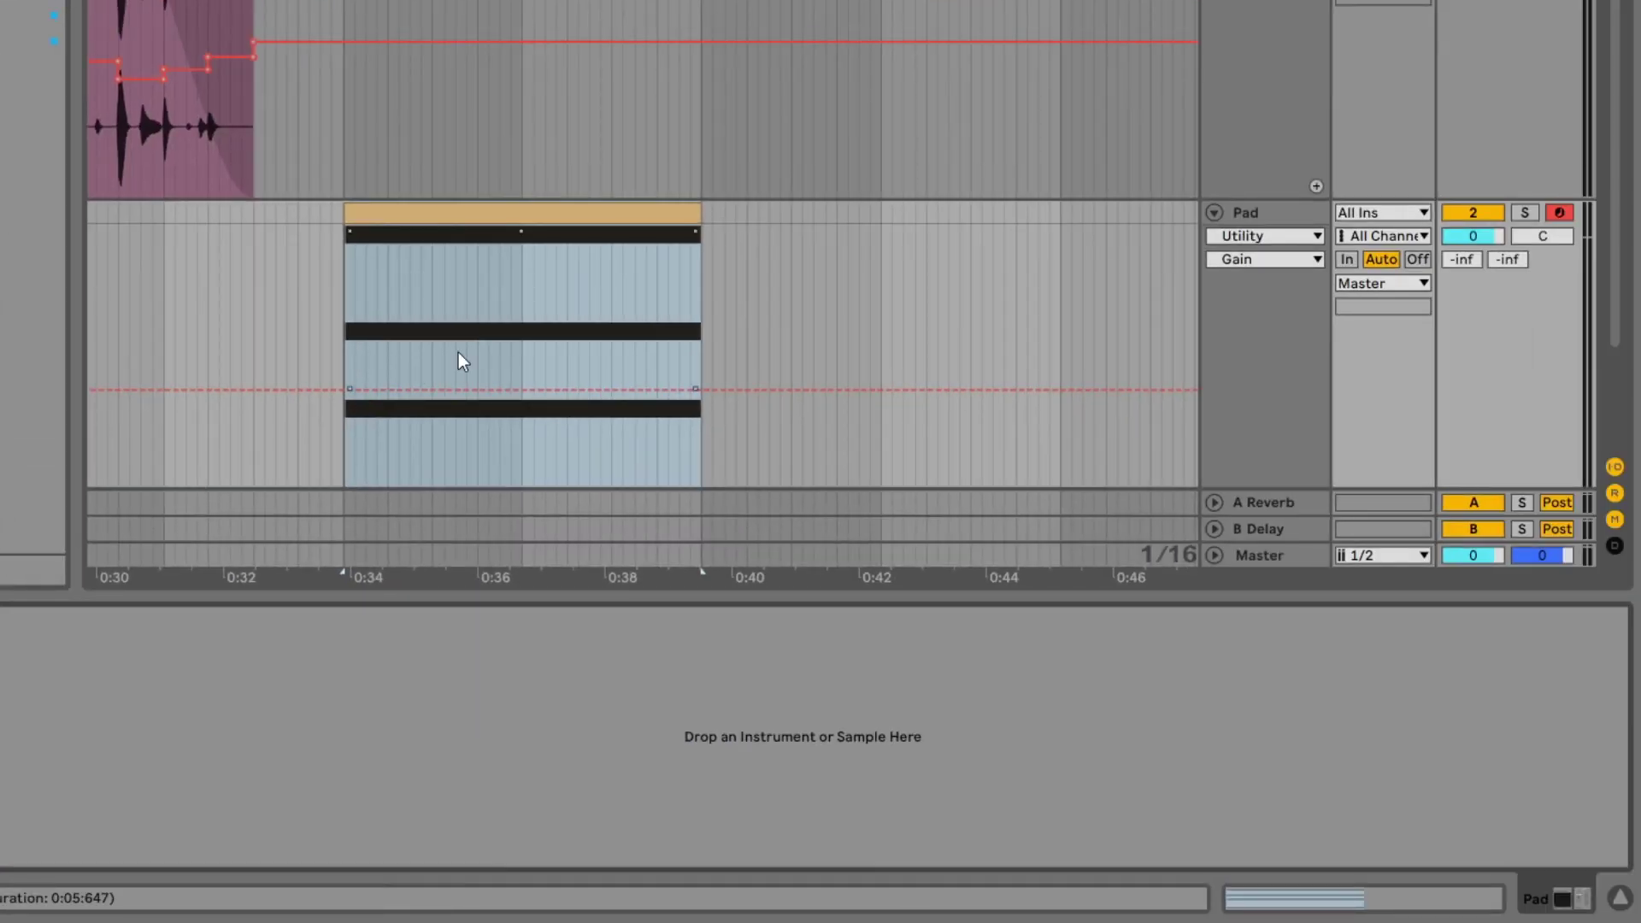
Insert a rounded ramp-up shape into the Utility Gain automation over the first bar of the Pad clip.
{"action": "left_click", "coordinate": [346, 335]}
{"action": "left_click_drag", "start_coordinate": [342, 344], "coordinate": [524, 338]}
{"action": "right_click", "coordinate": [417, 331]}
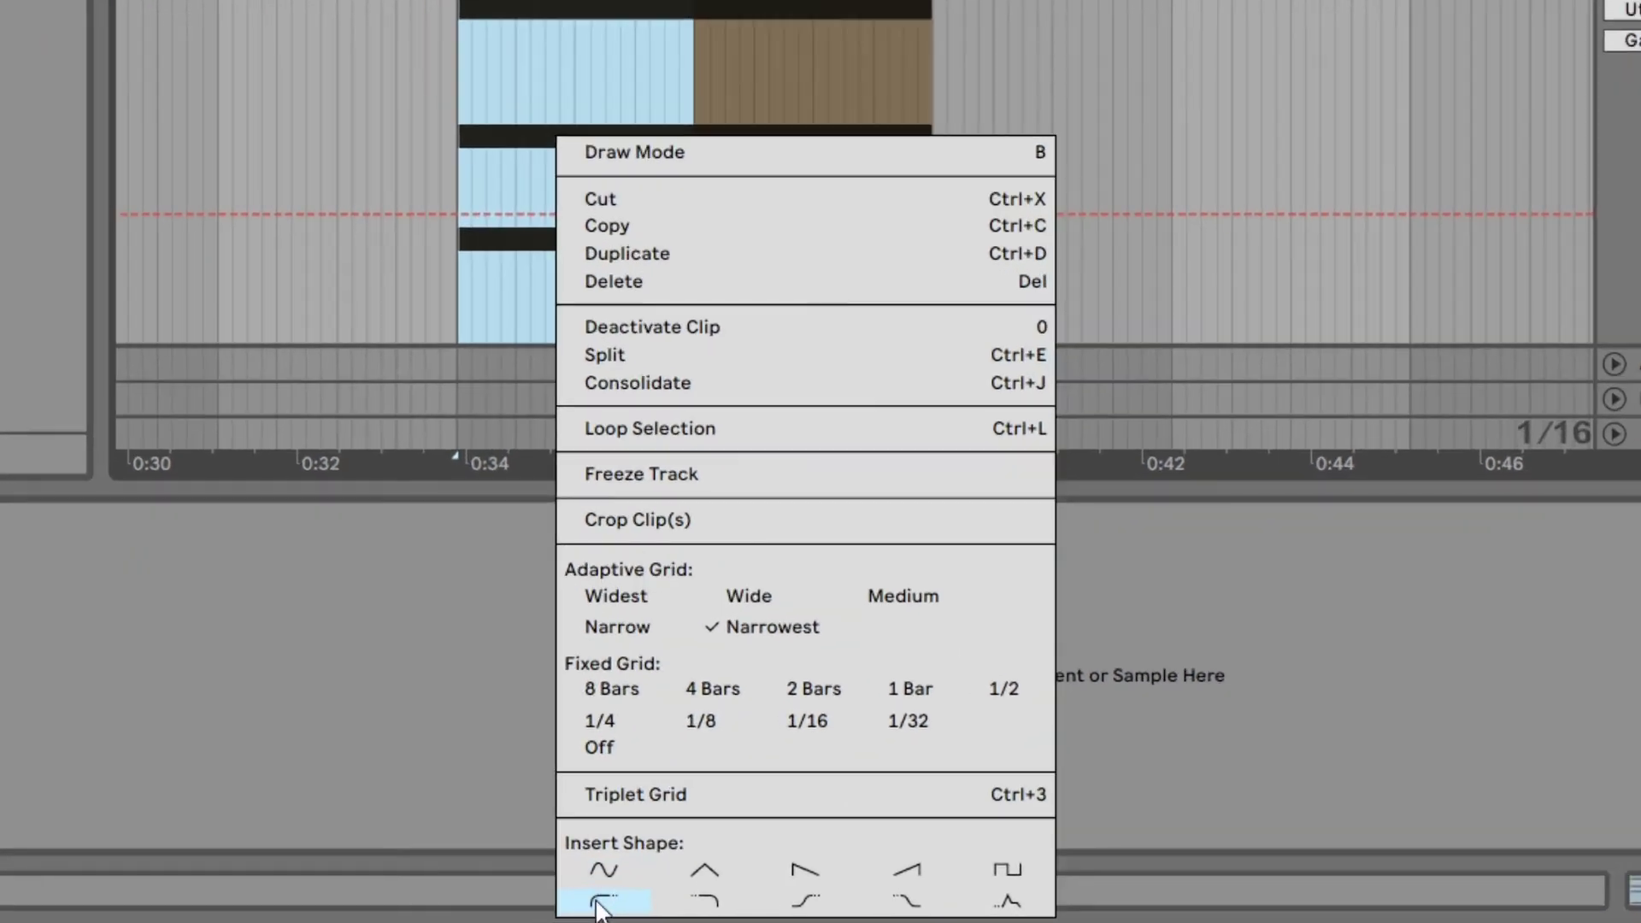
{"action": "left_click", "coordinate": [454, 906]}
Insert a rounded ramp-down shape into the Utility Gain automation over the second bar of the Pad clip.
{"action": "left_click_drag", "start_coordinate": [696, 128], "coordinate": [905, 146]}
{"action": "right_click", "coordinate": [898, 137]}
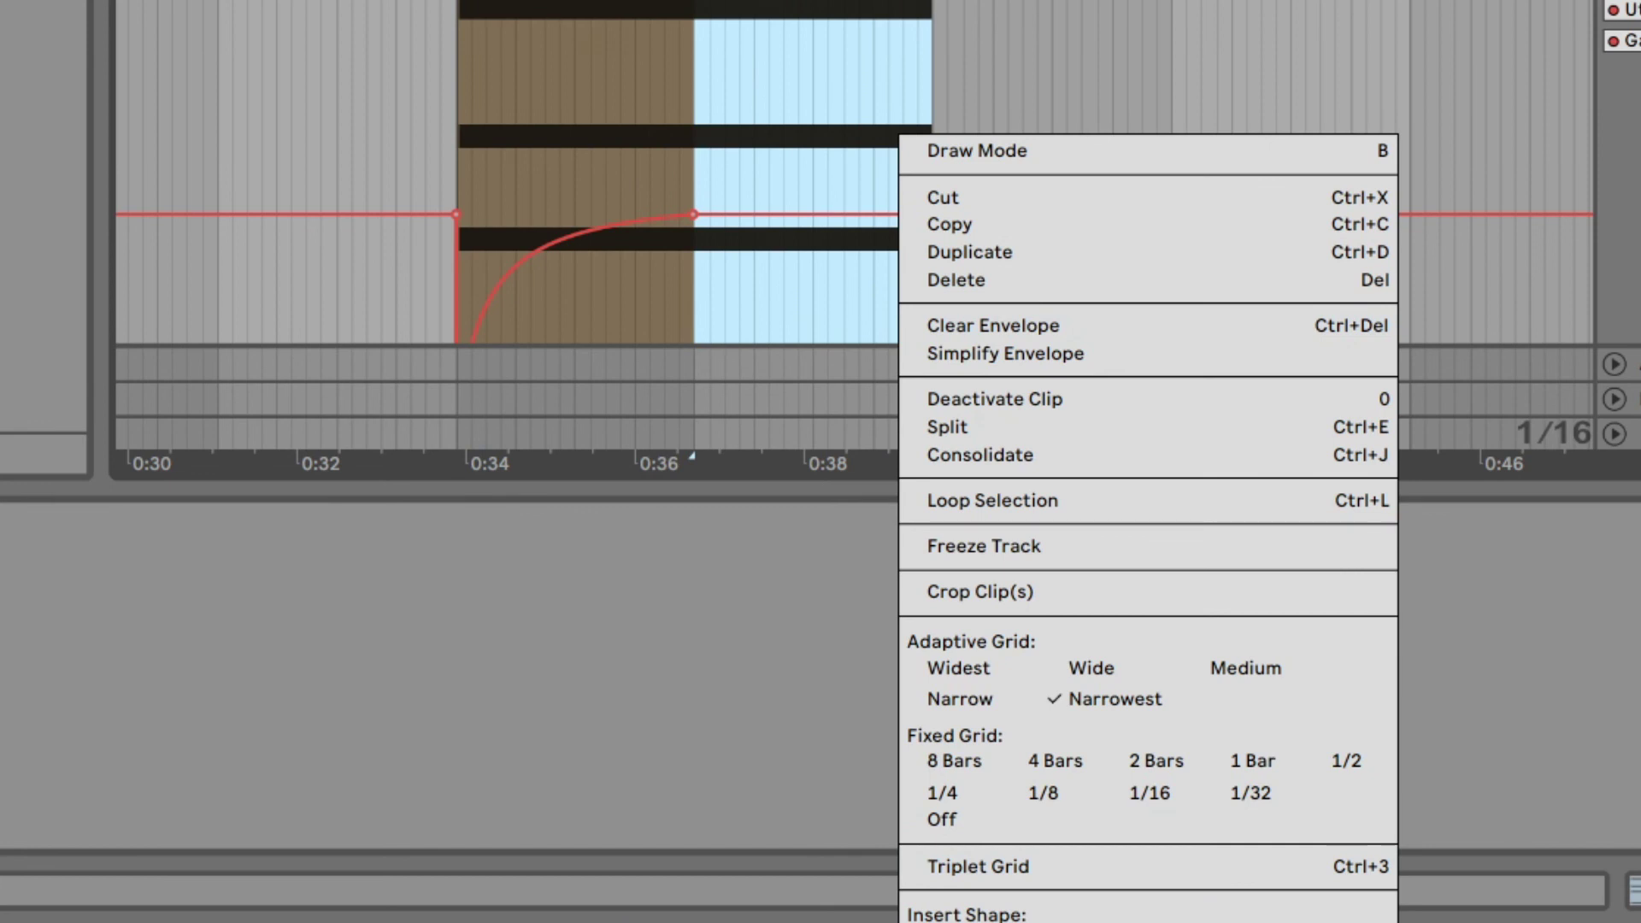
{"action": "left_click", "coordinate": [940, 919]}
Enlarge the Pad track and play its clip from the start to hear the Gain automation fades.
{"action": "left_click", "coordinate": [456, 440]}
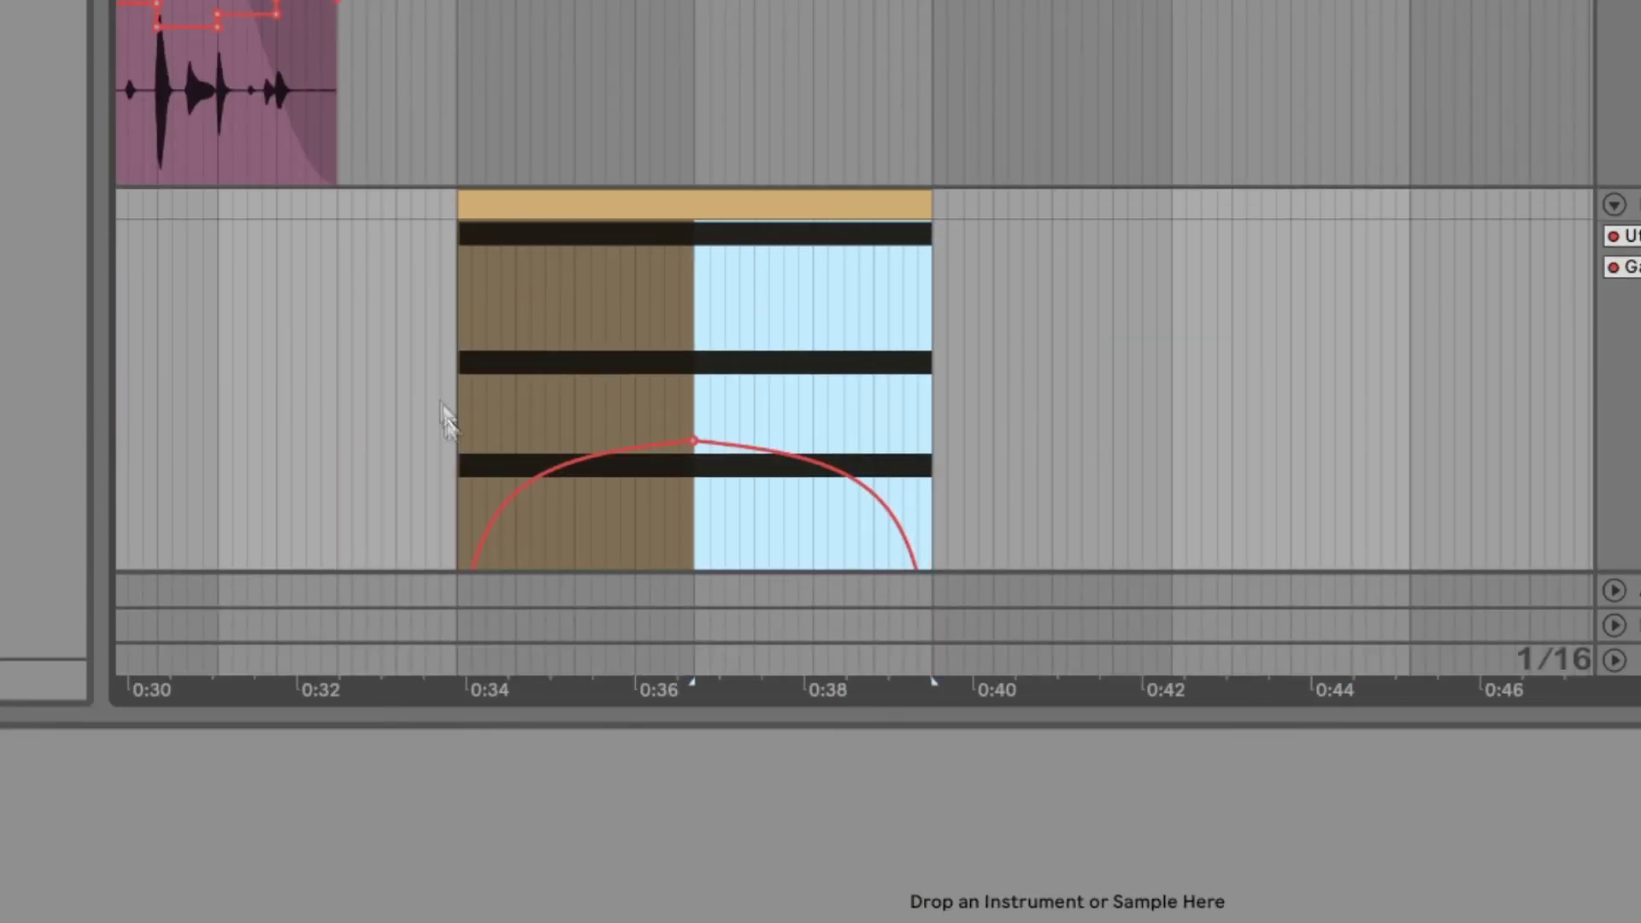
{"action": "scroll", "coordinate": [434, 392], "scroll_direction": "down", "scroll_amount": 4}
{"action": "left_click", "coordinate": [460, 325]}
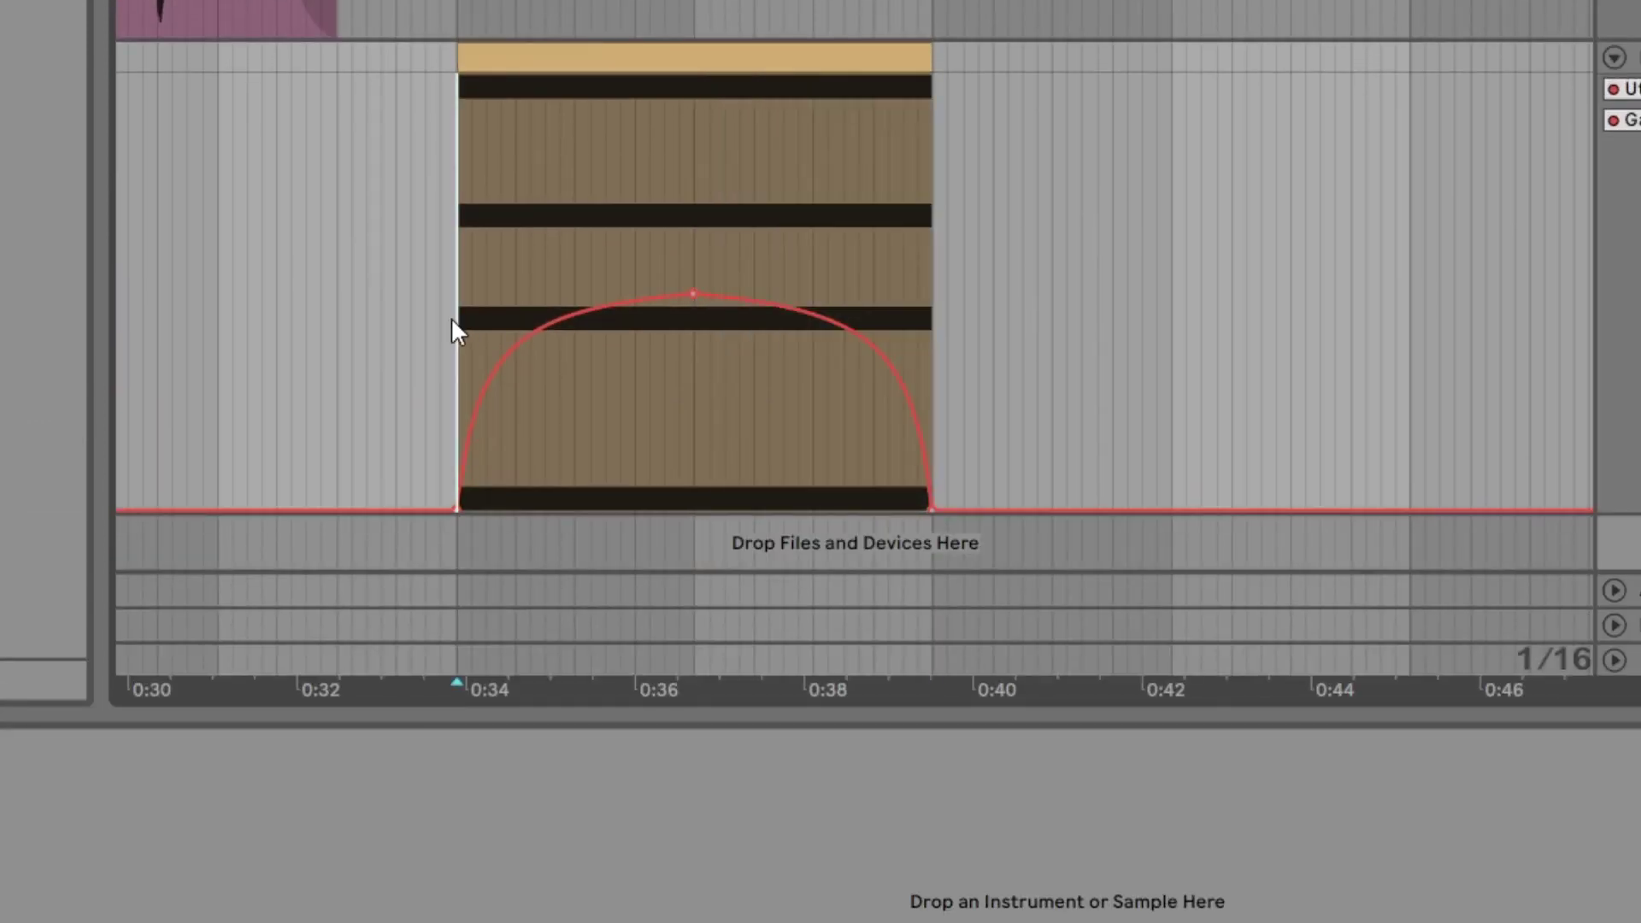
{"action": "key", "text": "space"}
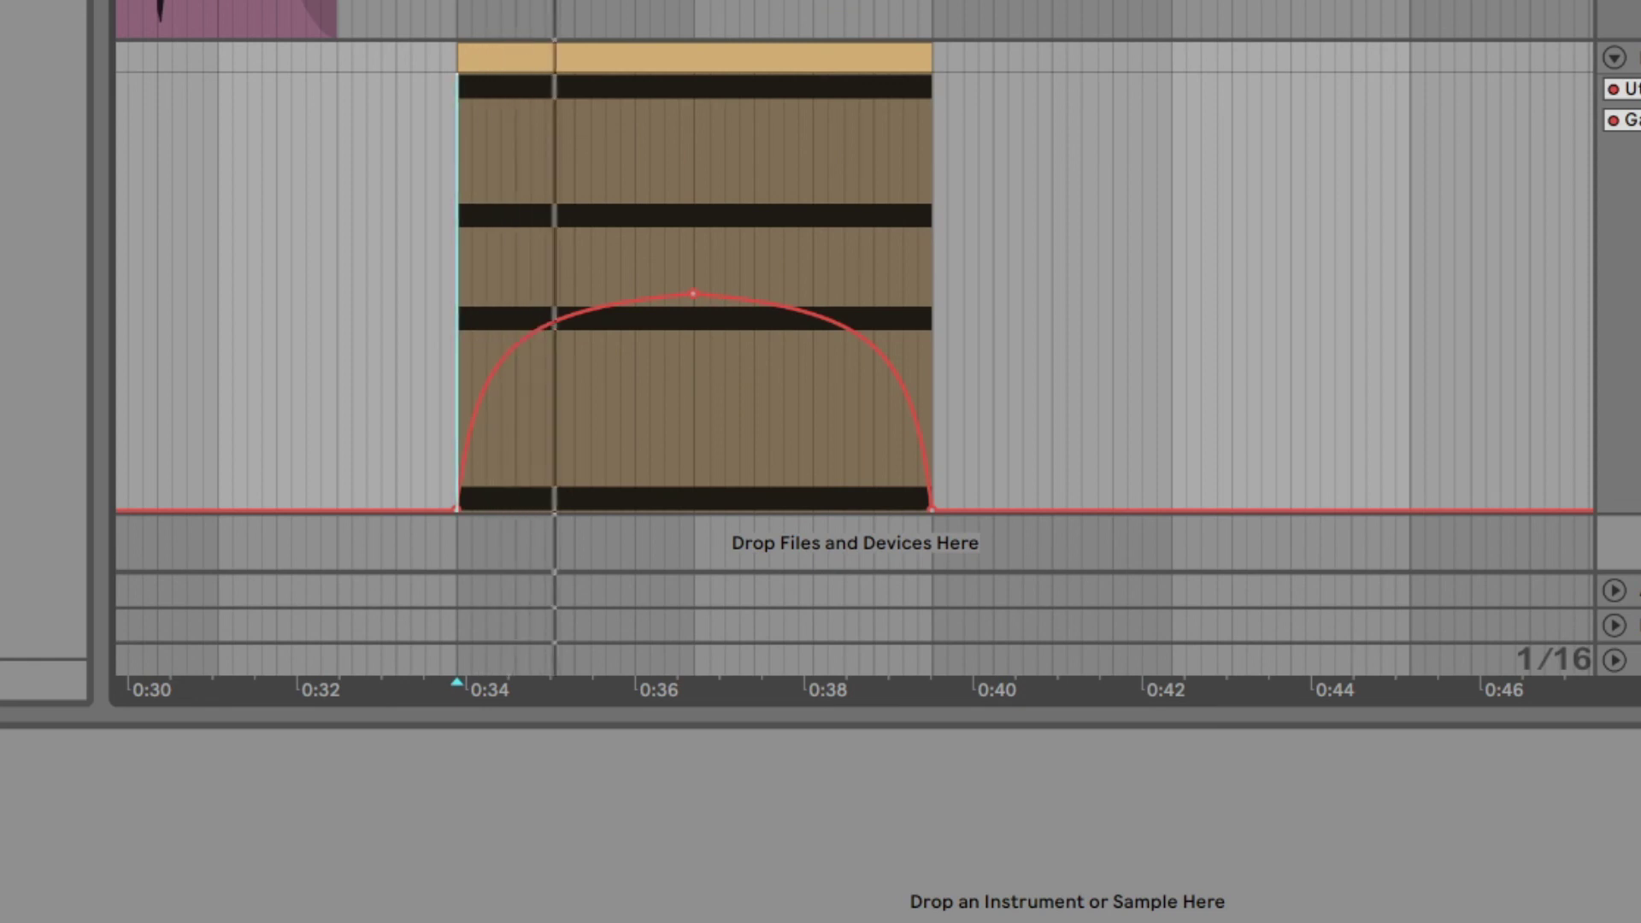